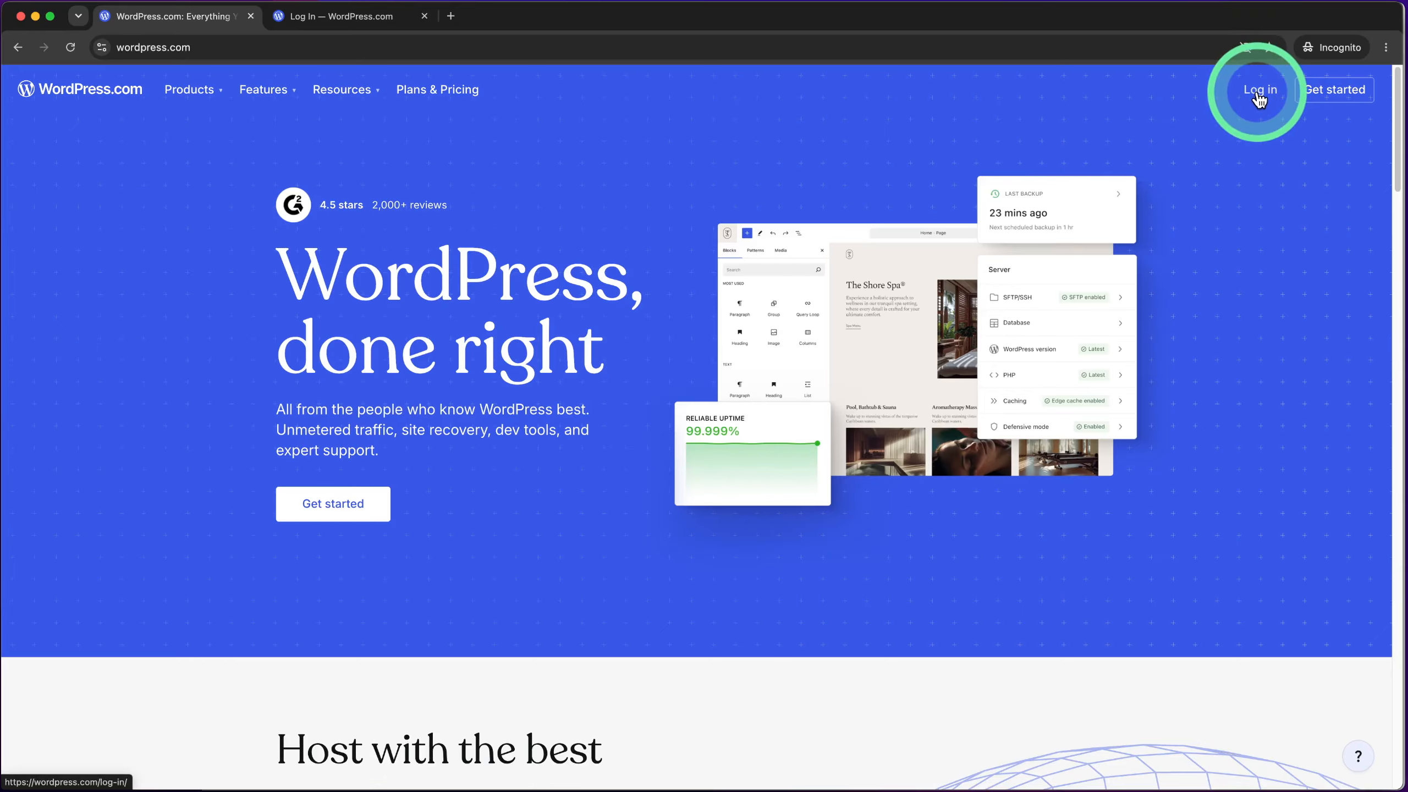
Open the WordPress.com login page and start signing in with a Google account.
{"action": "left_click", "coordinate": [1260, 98]}
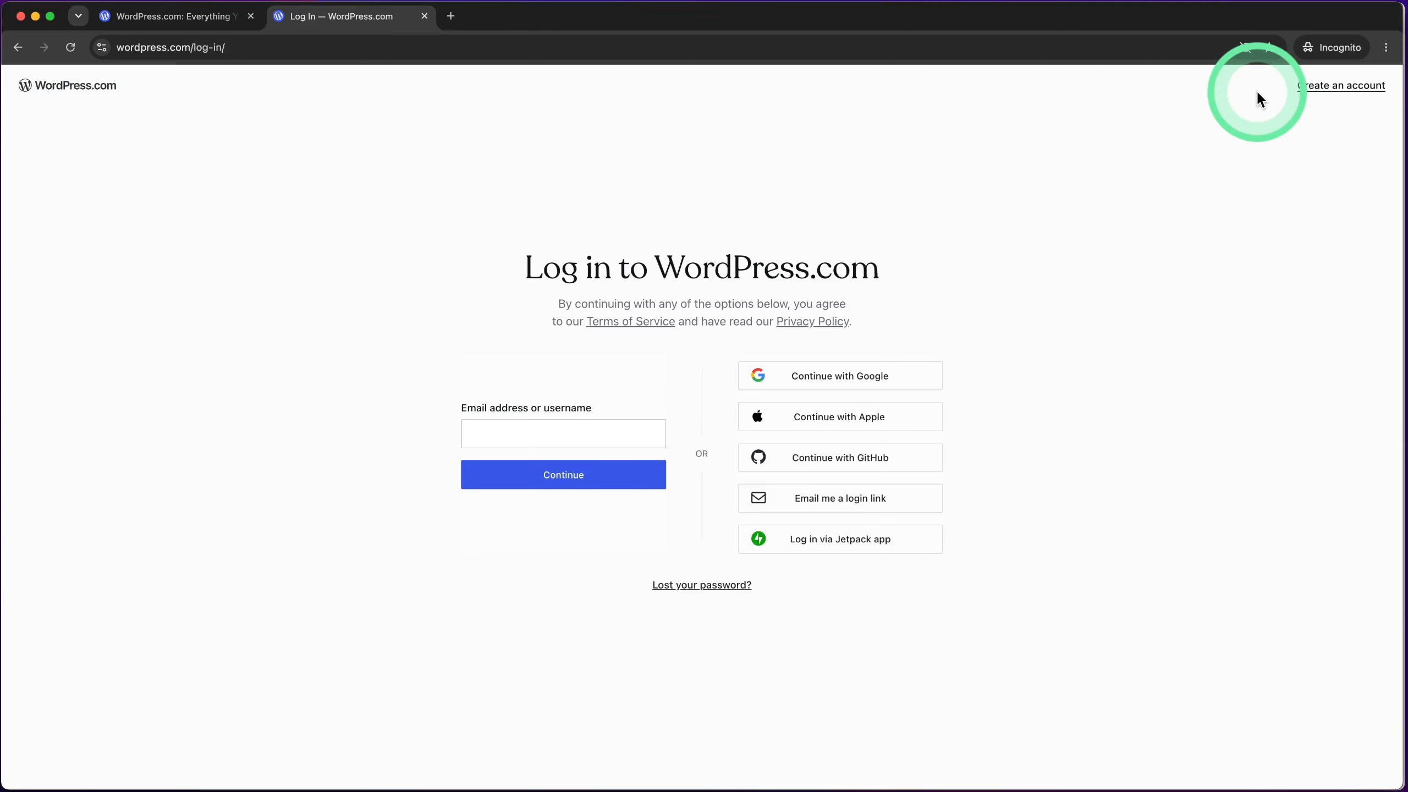
{"action": "left_click", "coordinate": [835, 383]}
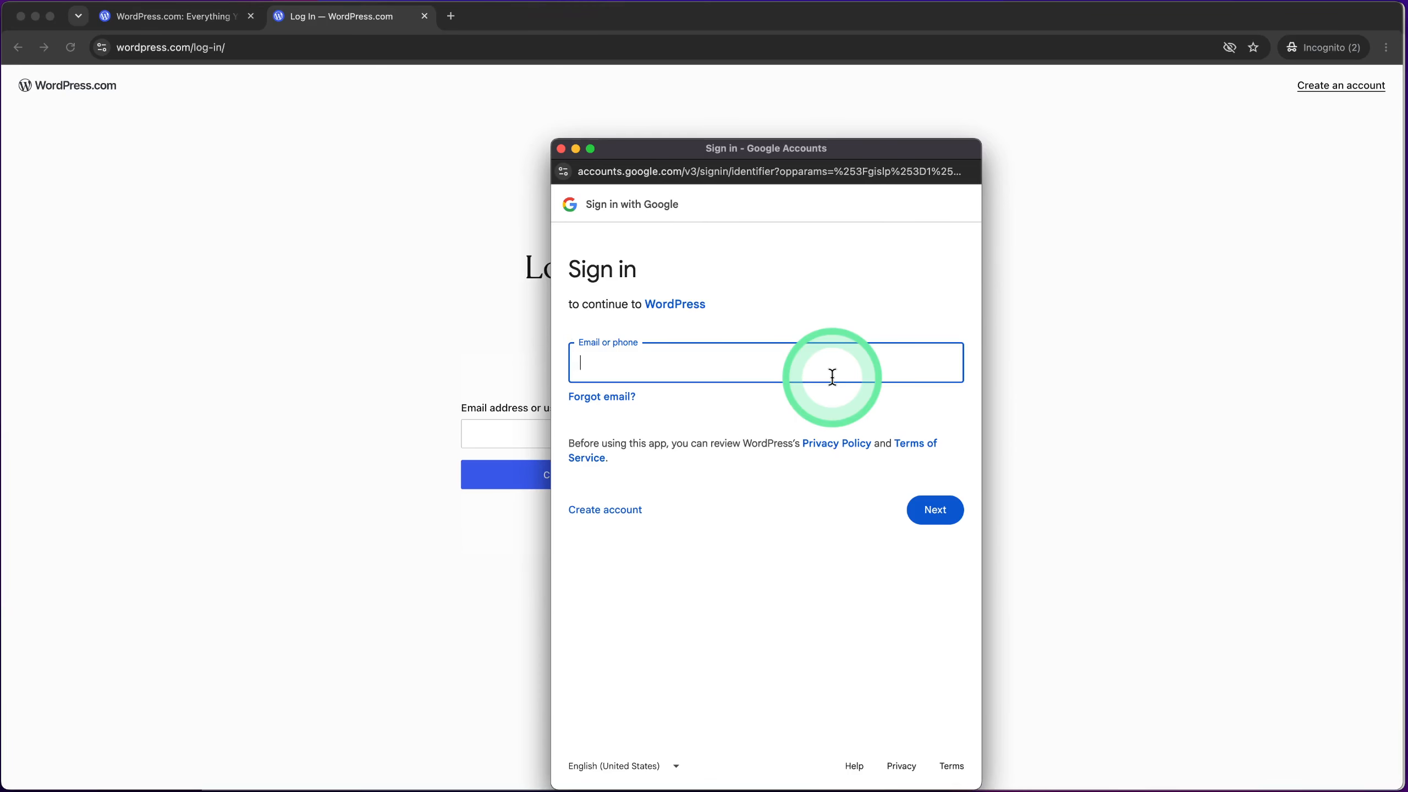
{"action": "key", "text": "super+w"}
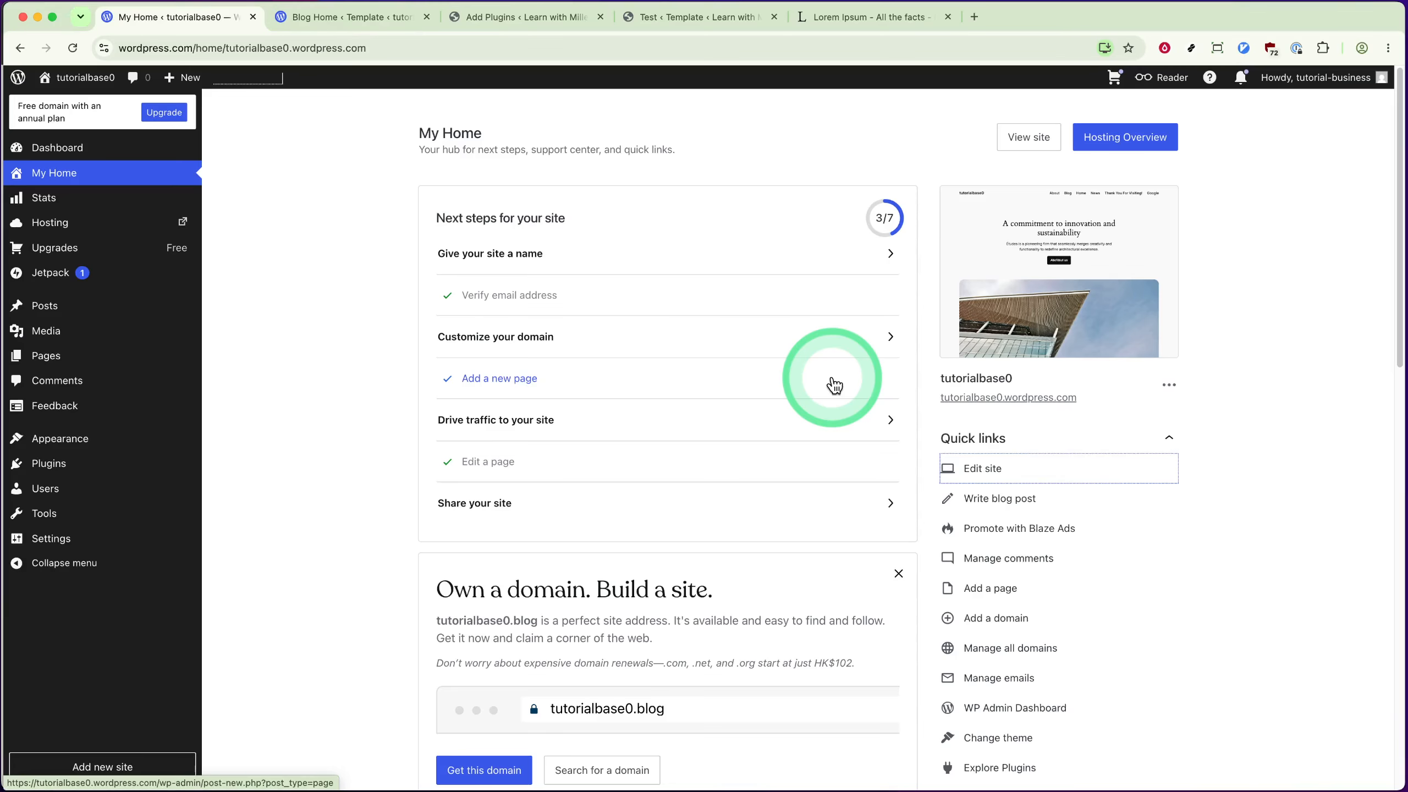
Edit the site and open its main navigation menu, named Navigation, for editing.
{"action": "left_click", "coordinate": [981, 477]}
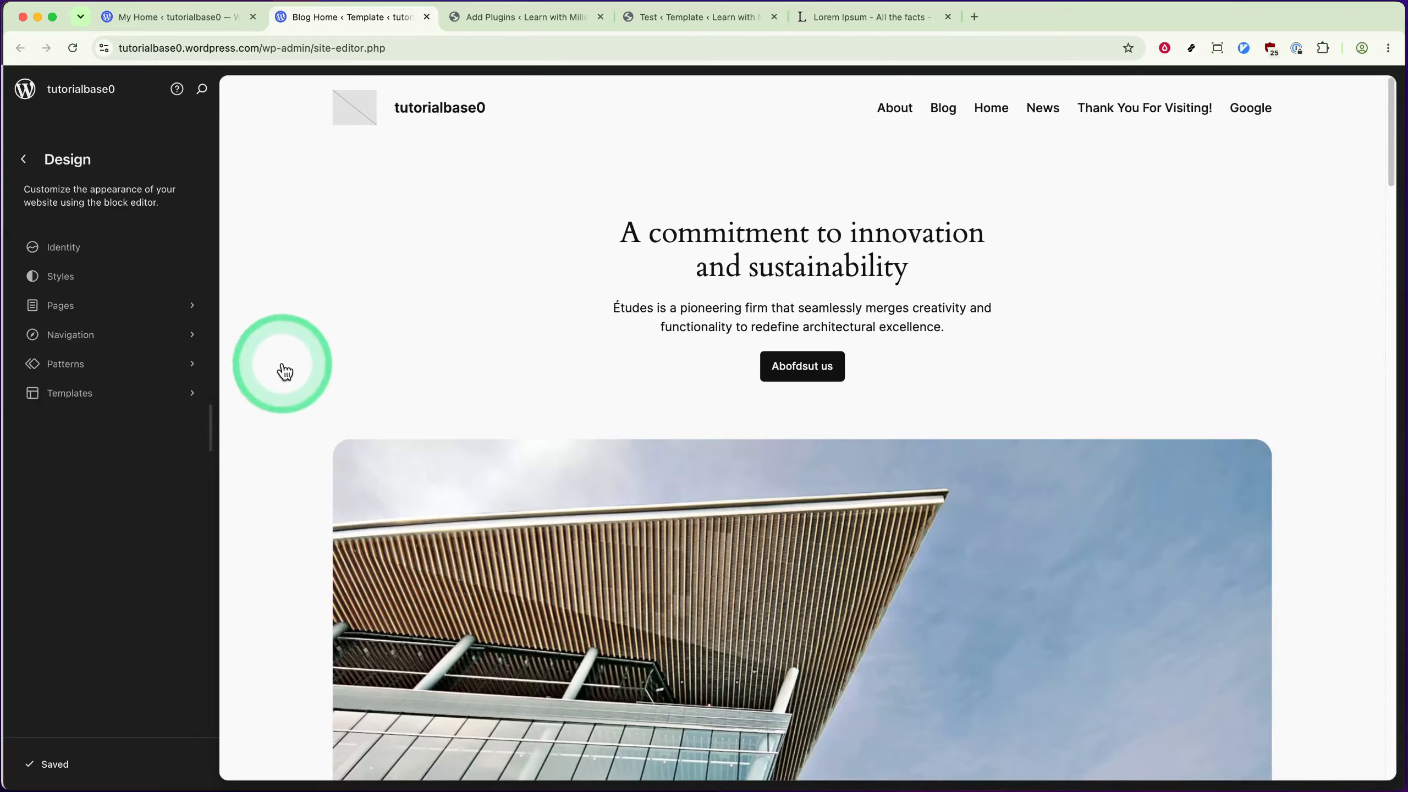
{"action": "left_click", "coordinate": [132, 342]}
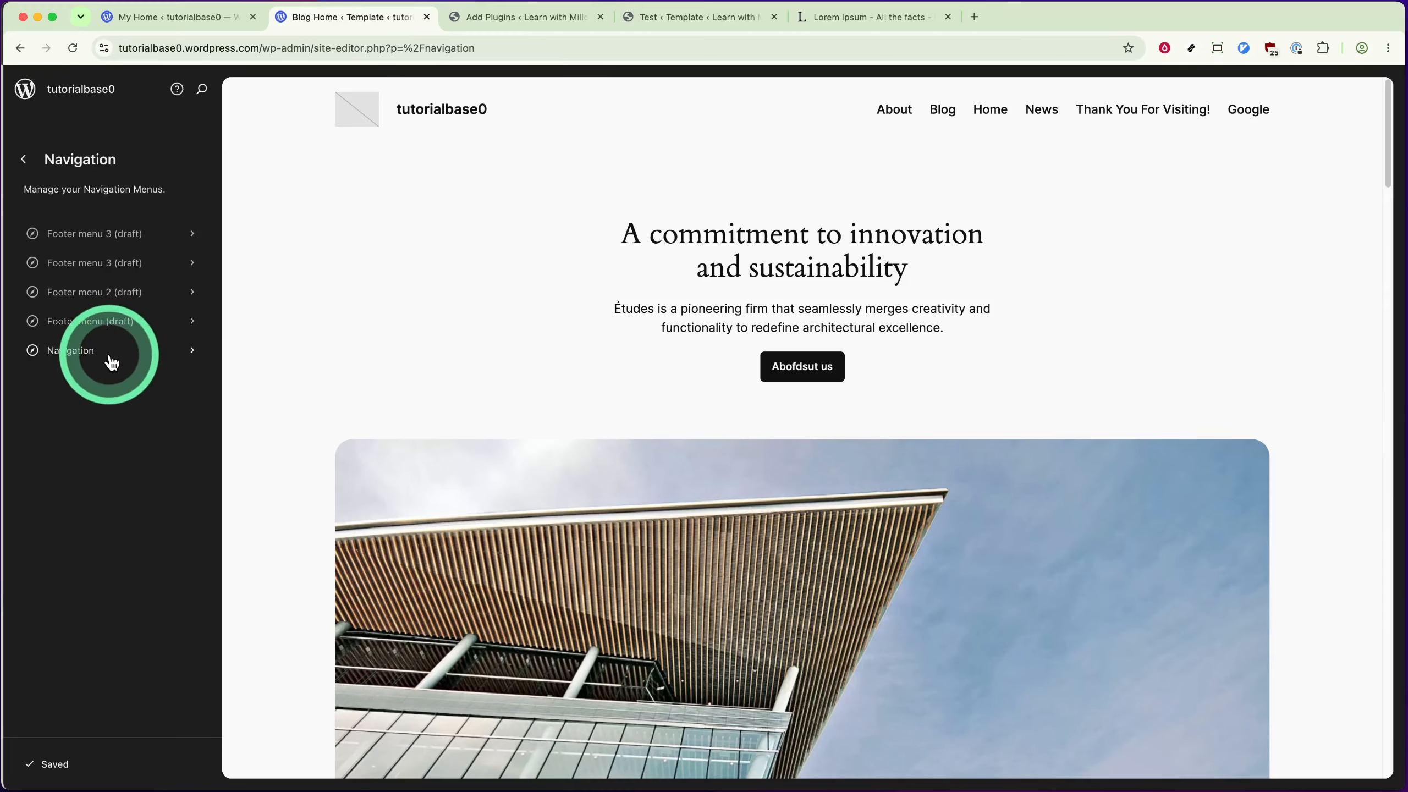
{"action": "left_click", "coordinate": [110, 353]}
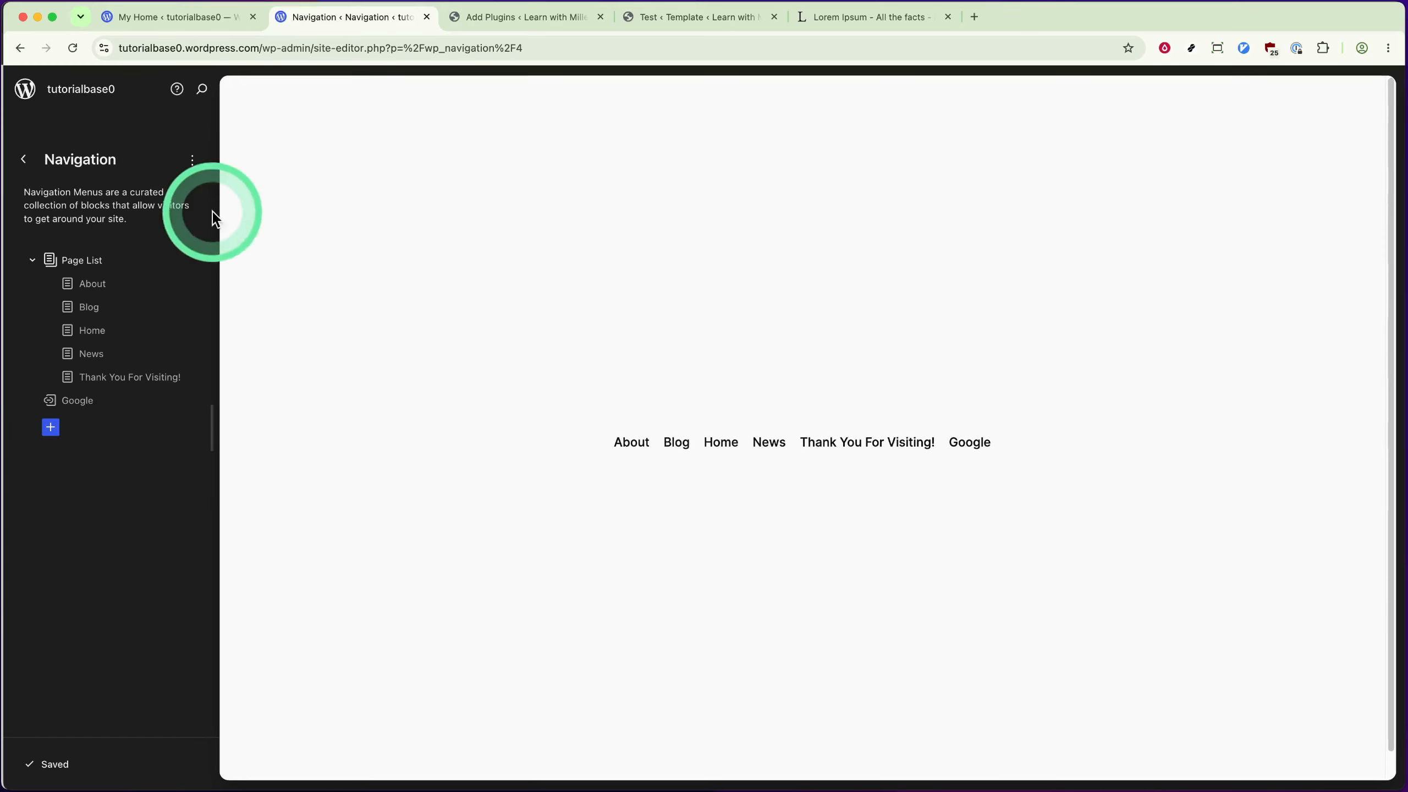
{"action": "left_click", "coordinate": [193, 164]}
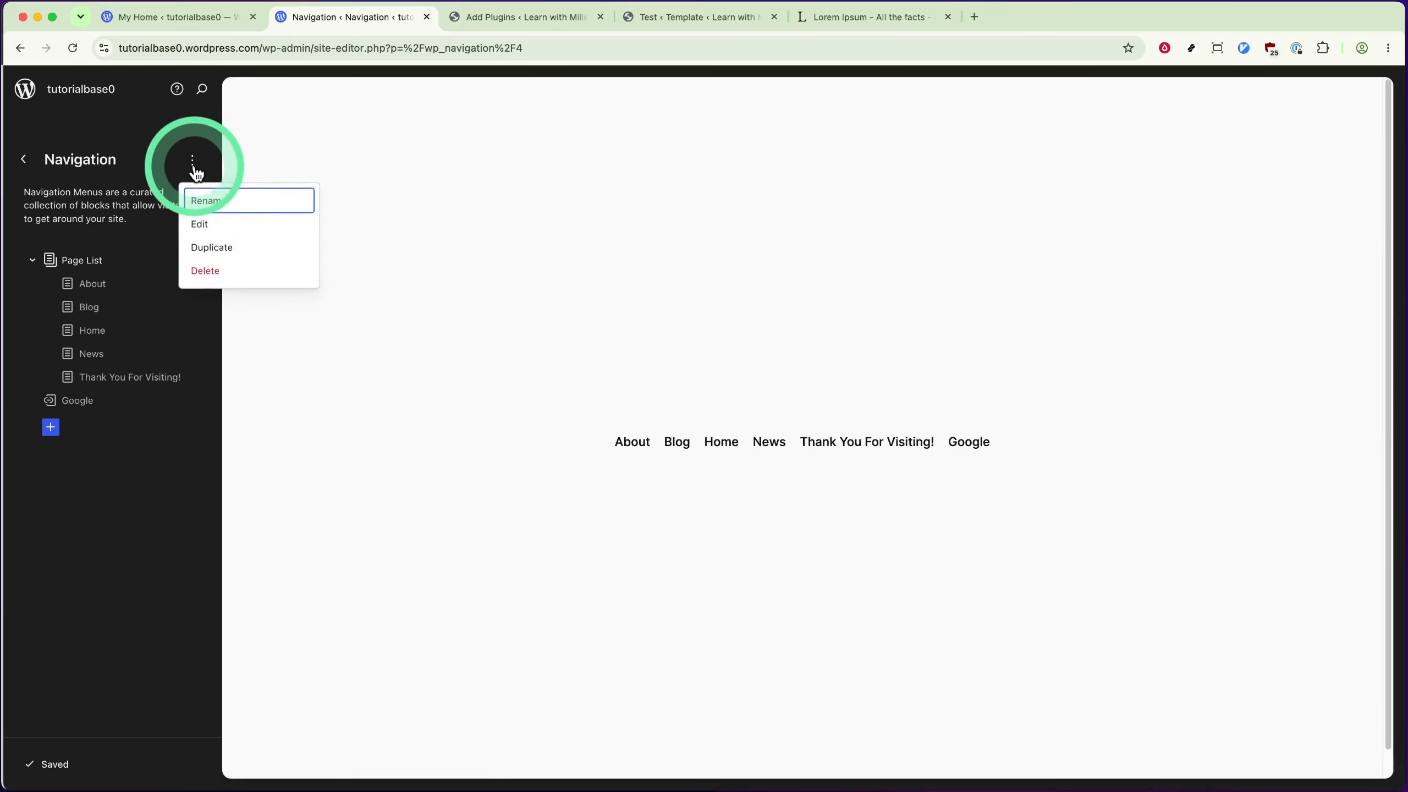
{"action": "left_click", "coordinate": [200, 227]}
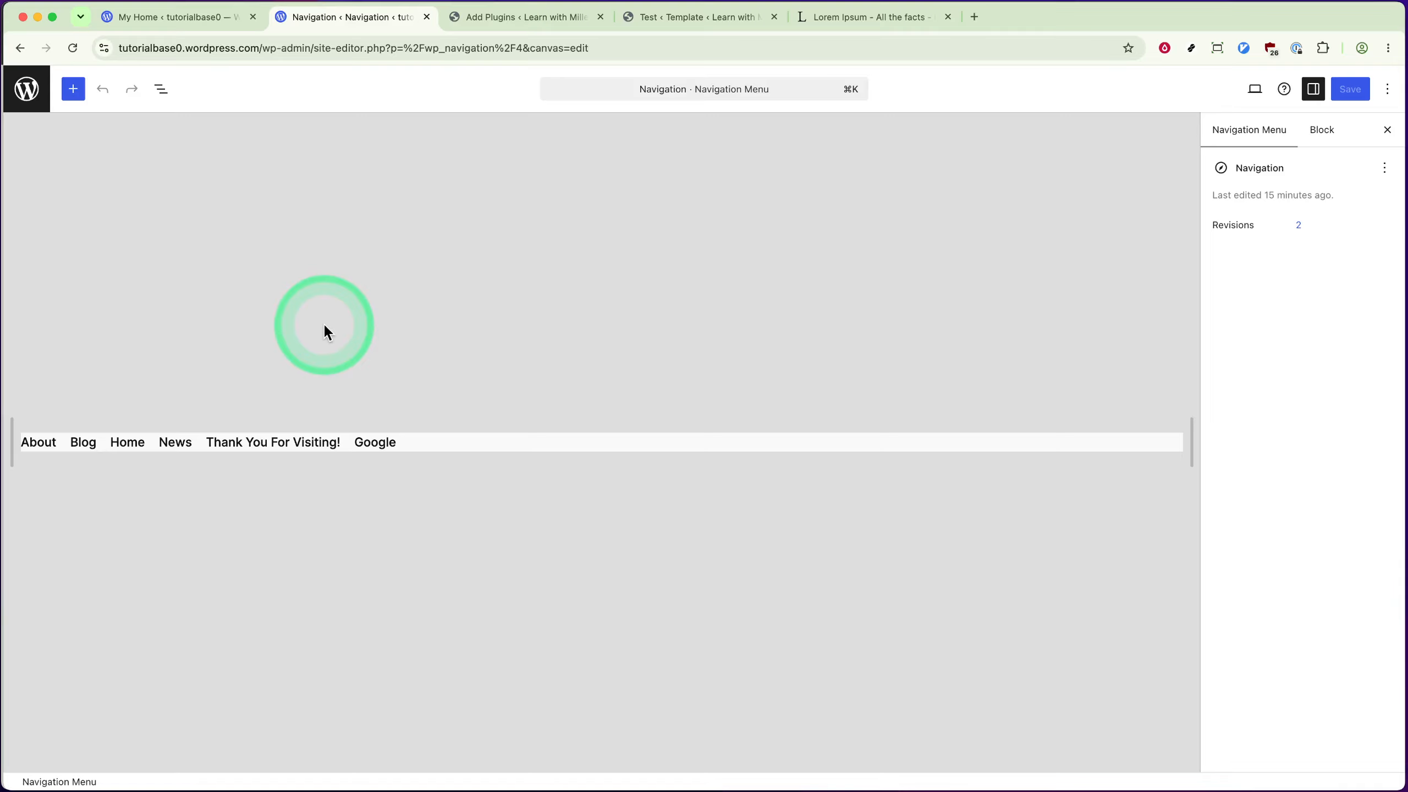
Add a page link to the News page at the end of the navigation menu, after Google.
{"action": "left_click", "coordinate": [410, 447]}
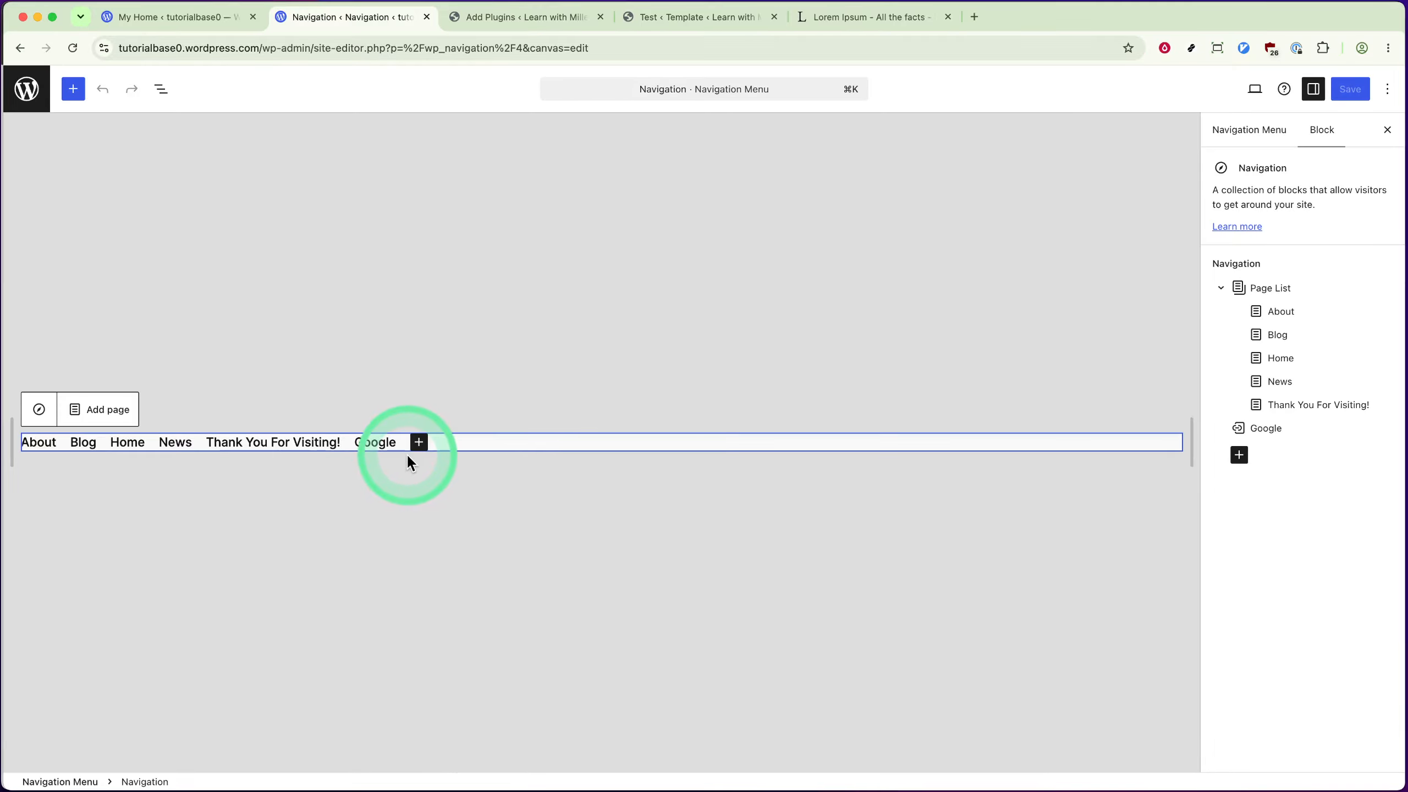
{"action": "left_click", "coordinate": [417, 443]}
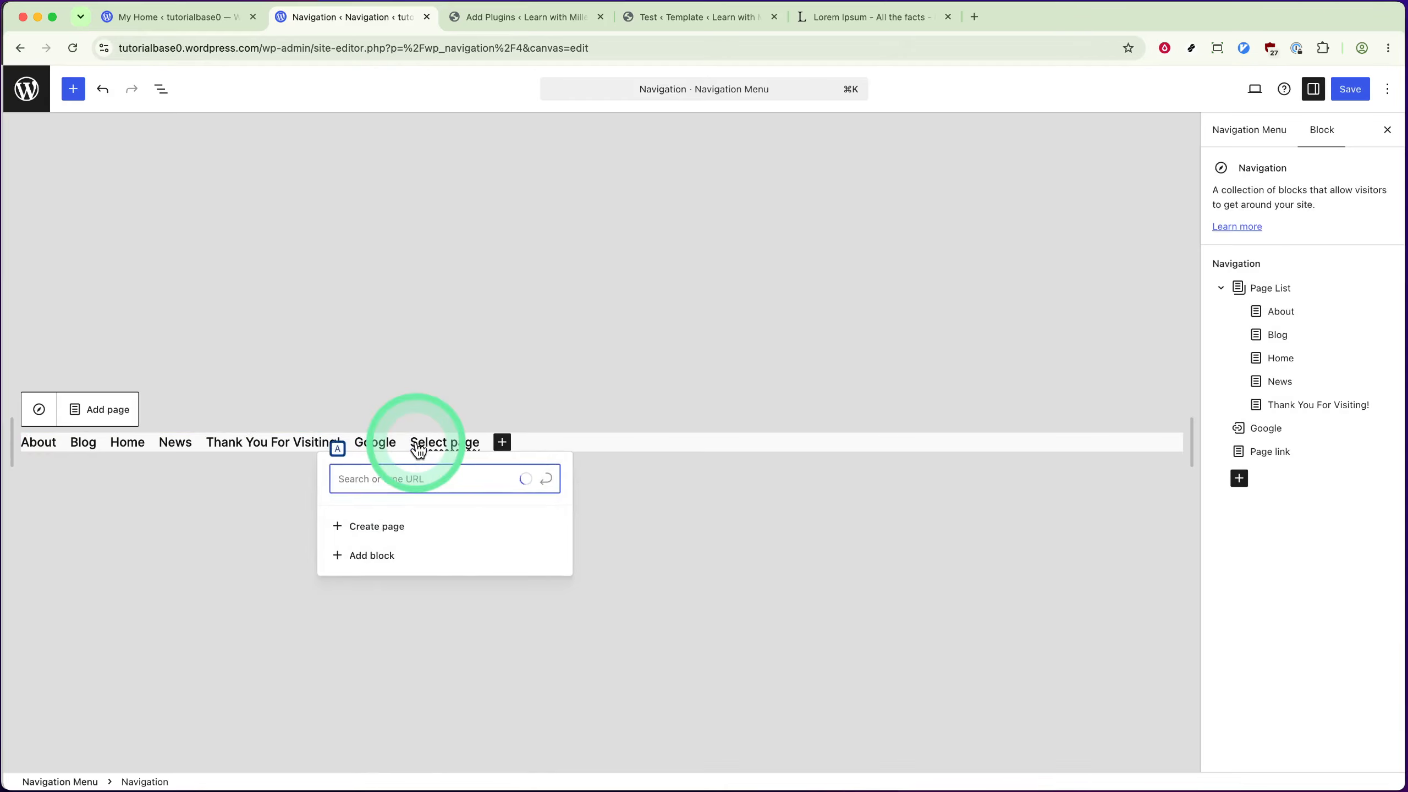
{"action": "left_click", "coordinate": [417, 558]}
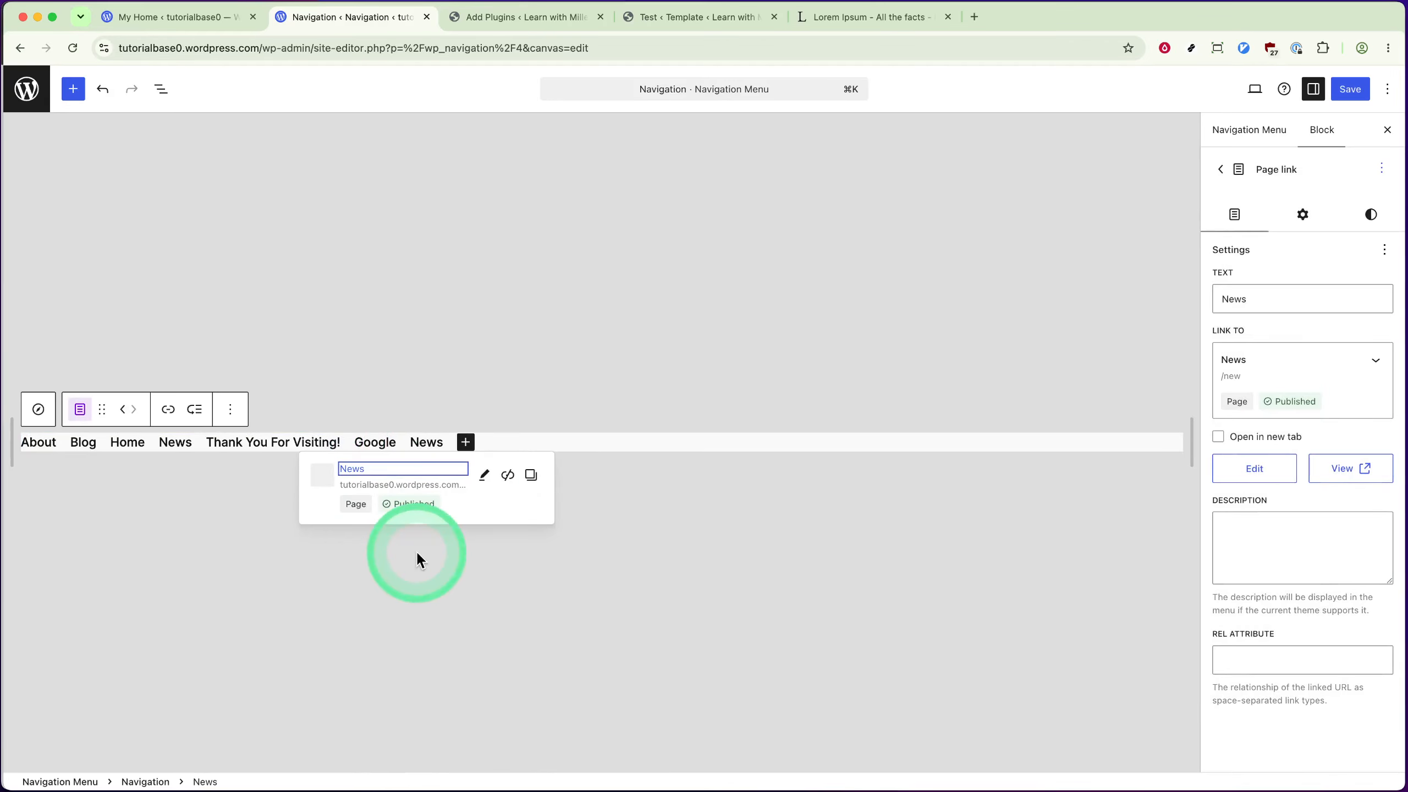
{"action": "left_click", "coordinate": [571, 552]}
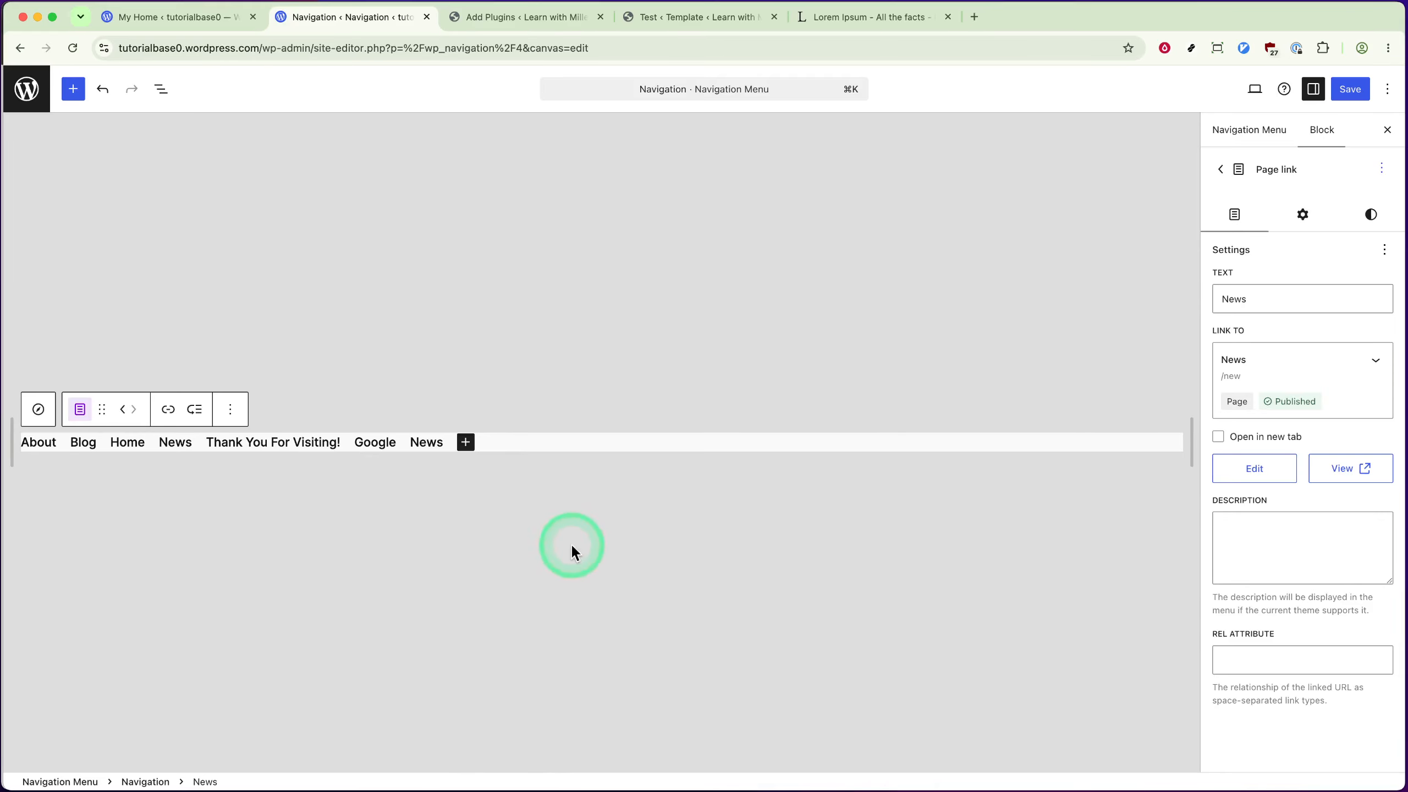
Add a page link at the end of the navigation menu whose address is tel: followed by the phone number.
{"action": "left_click", "coordinate": [466, 442]}
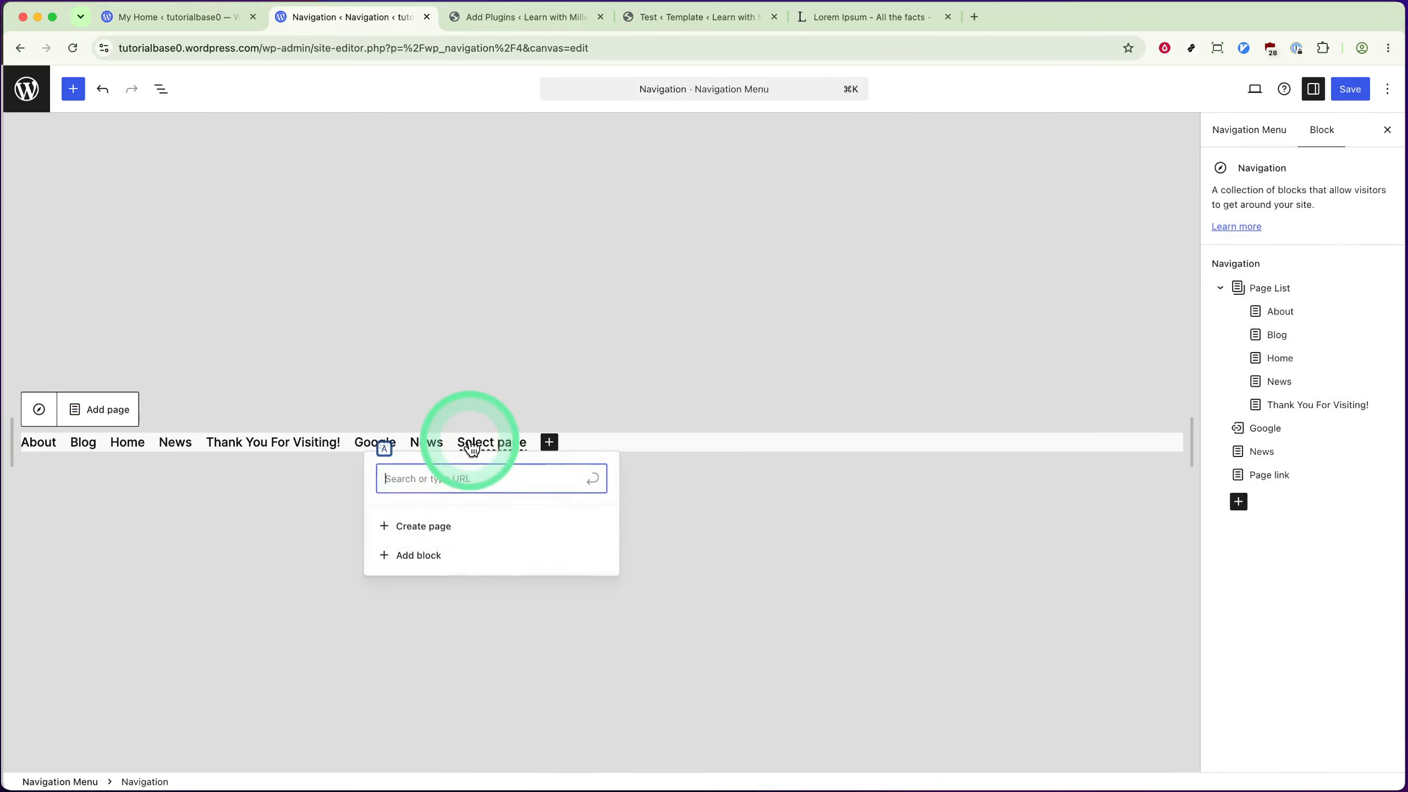
{"action": "left_click", "coordinate": [420, 555]}
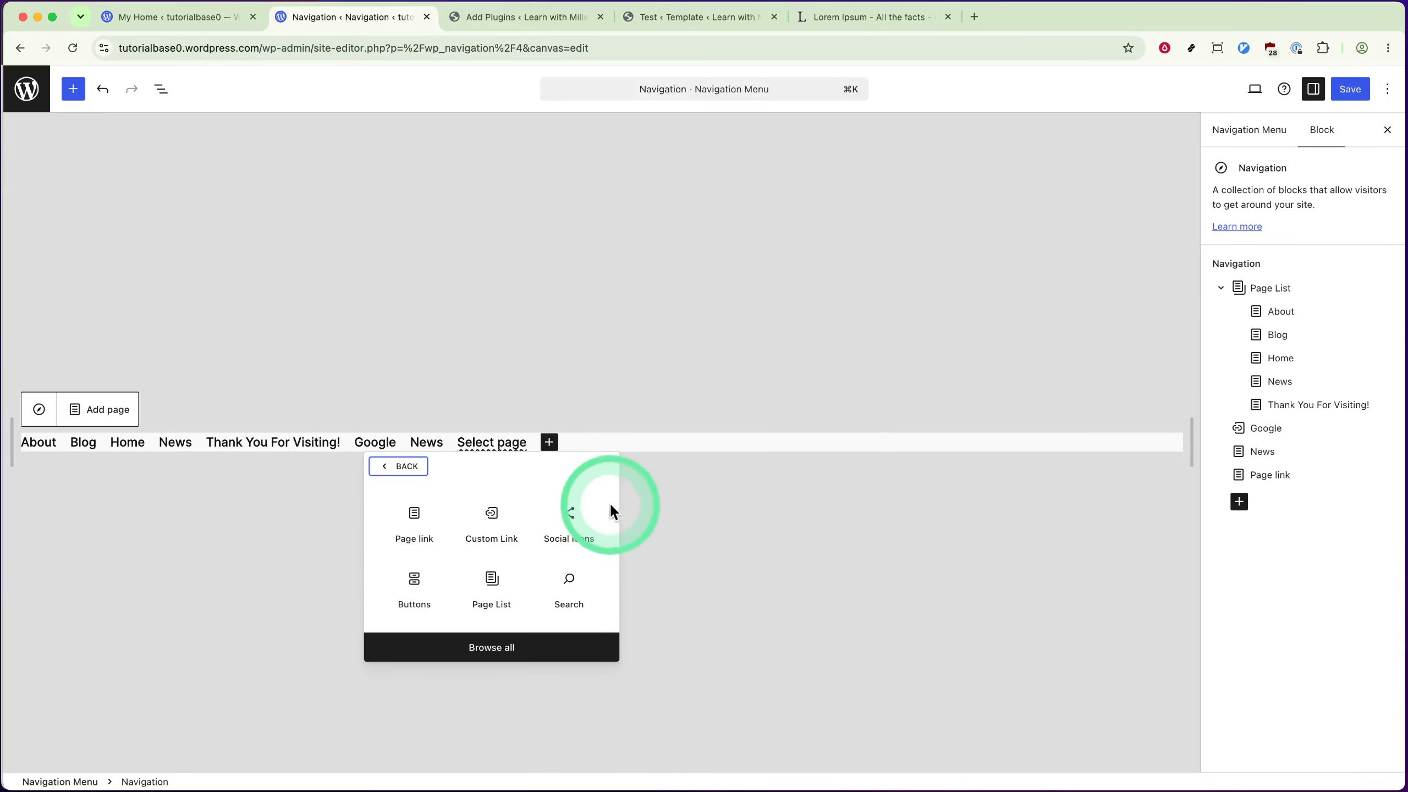
{"action": "left_click", "coordinate": [414, 519]}
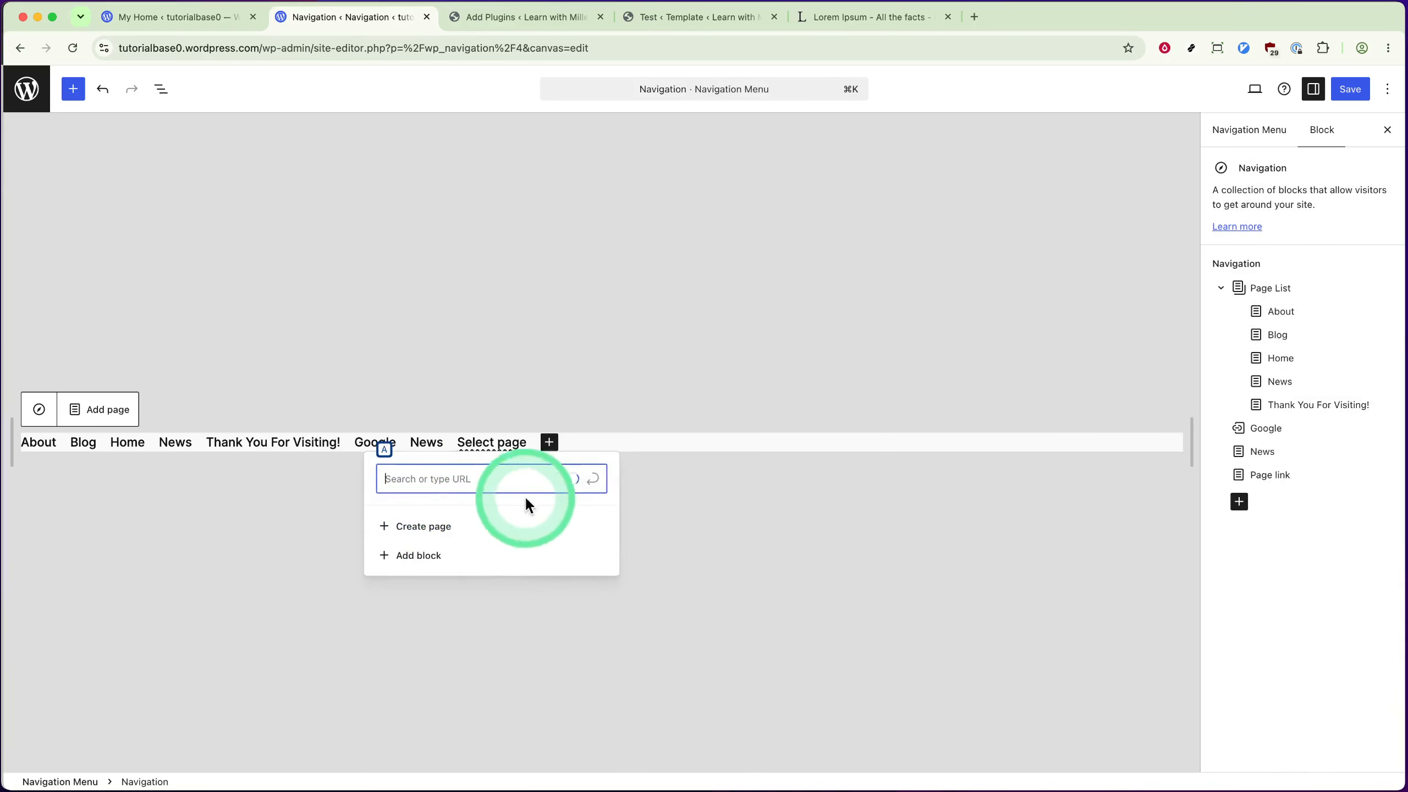
{"action": "type", "text": "tel"}
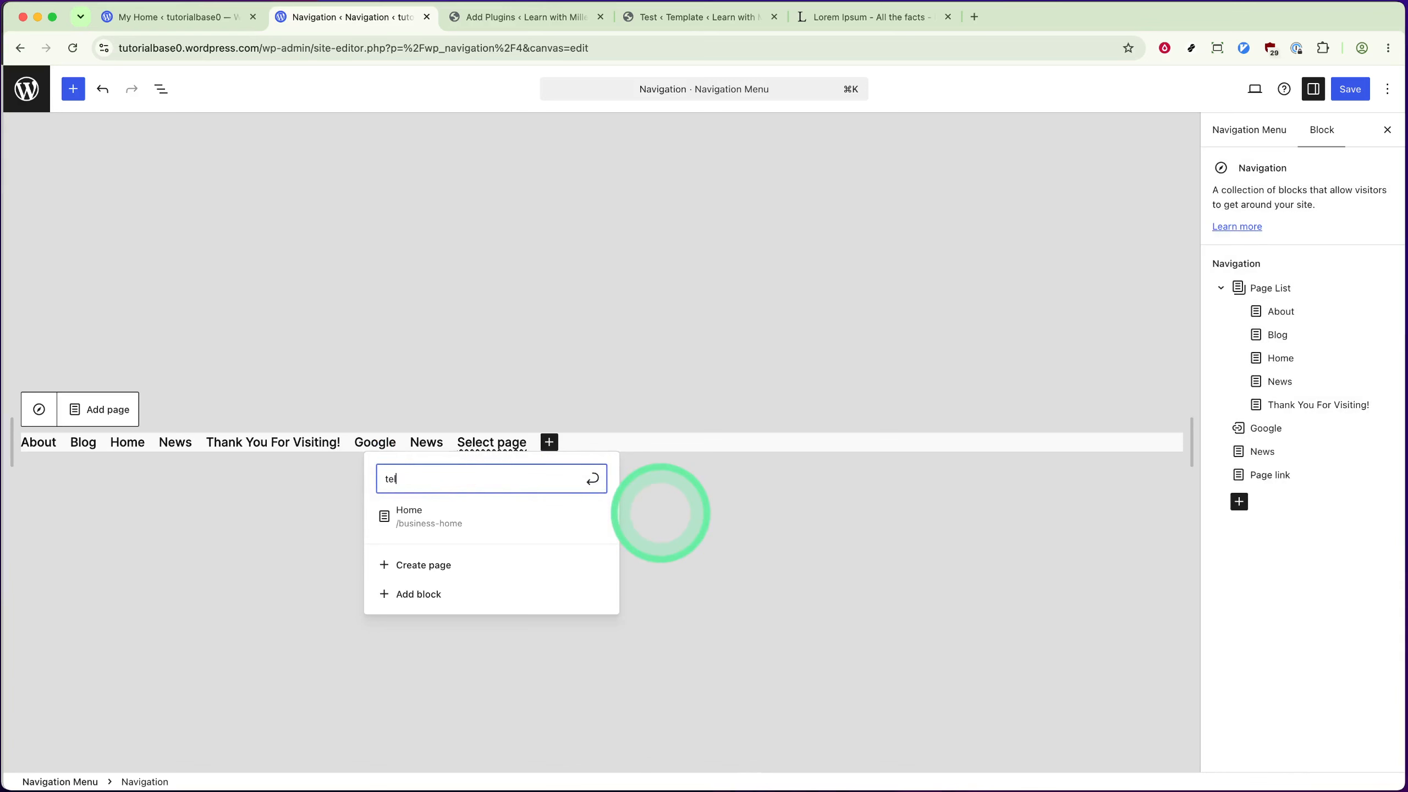
{"action": "type", "text": ":"}
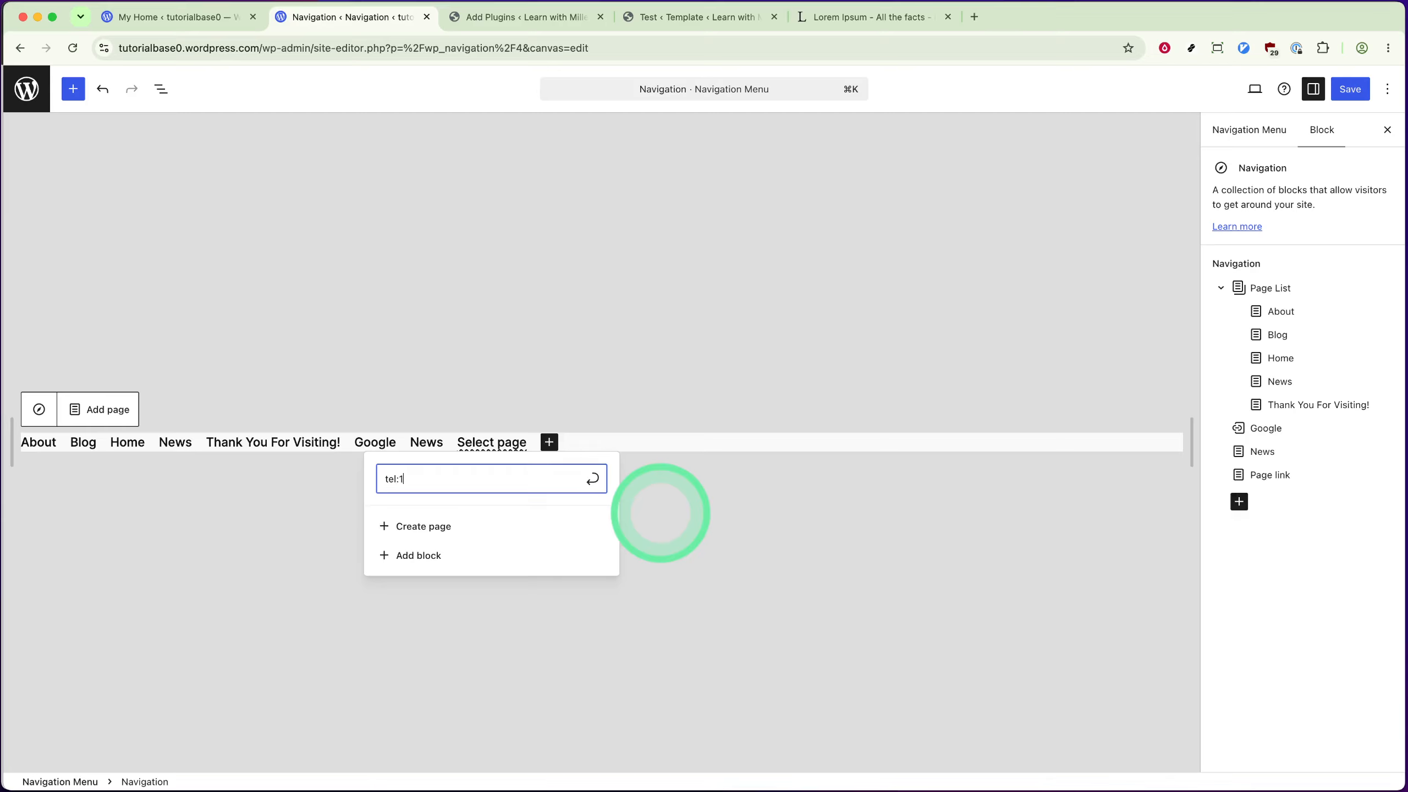
{"action": "type", "text": "12389"}
{"action": "type", "text": "890"}
{"action": "key", "text": "Return"}
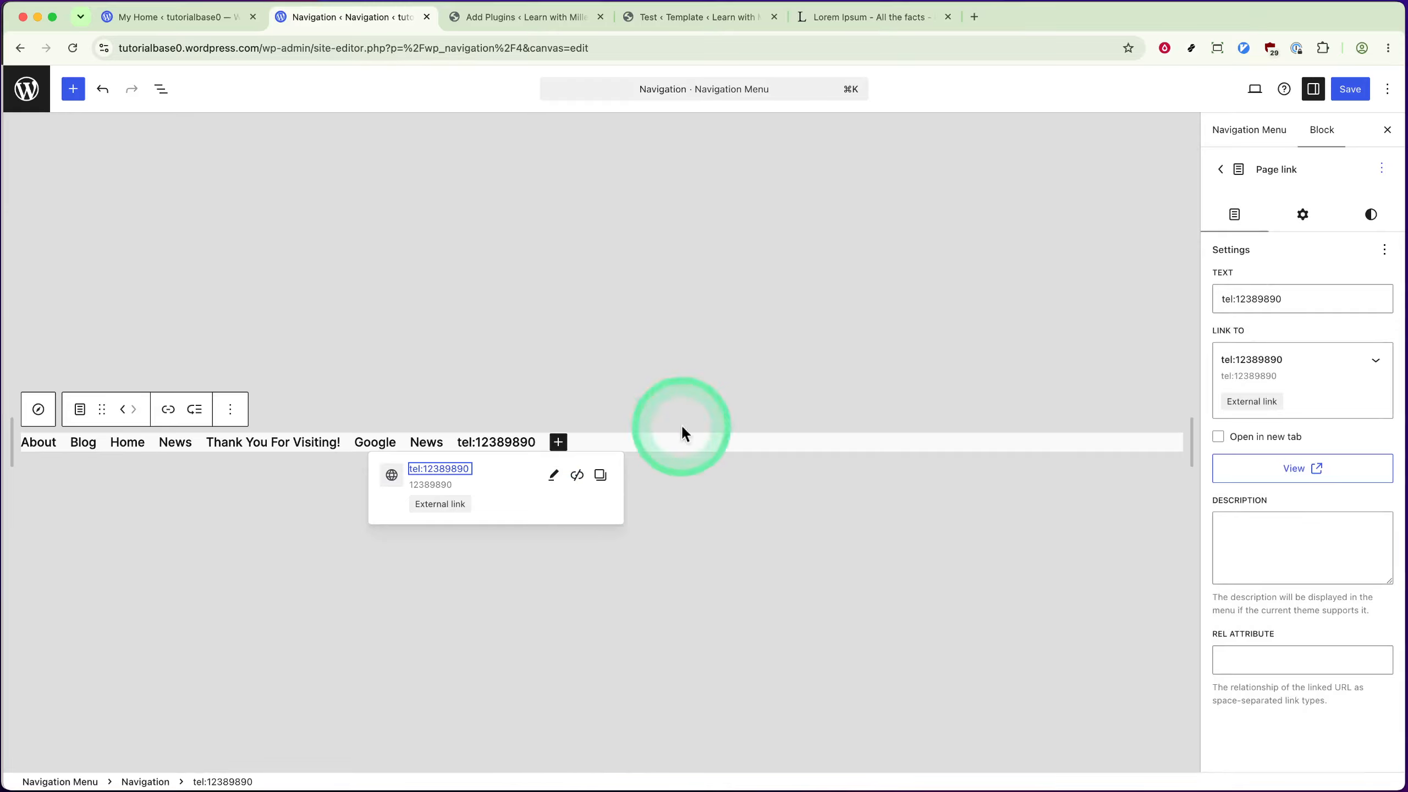
Set the phone link's text to "Phone".
{"action": "left_click", "coordinate": [1287, 303]}
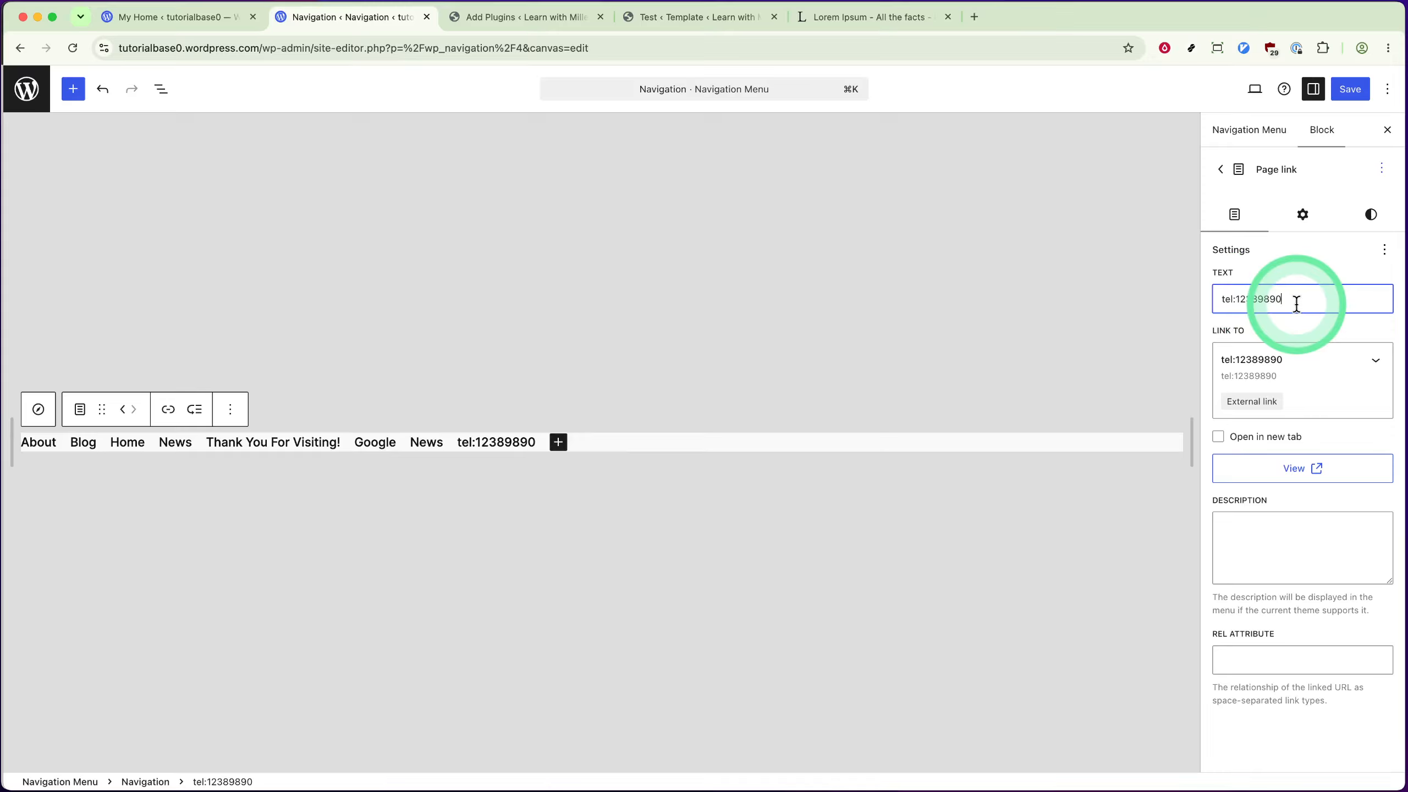
{"action": "key", "text": "super+a"}
{"action": "type", "text": "P"}
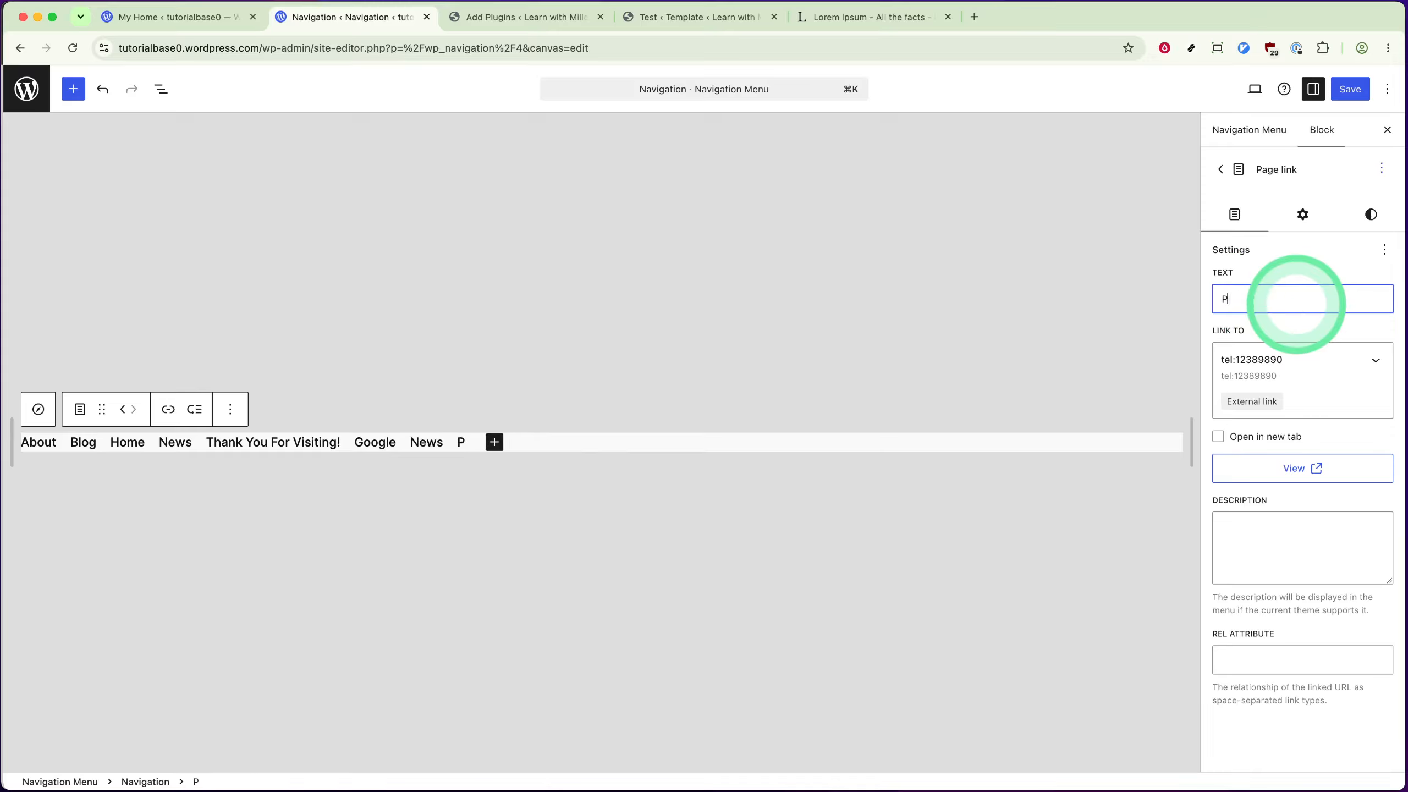
{"action": "type", "text": "hone"}
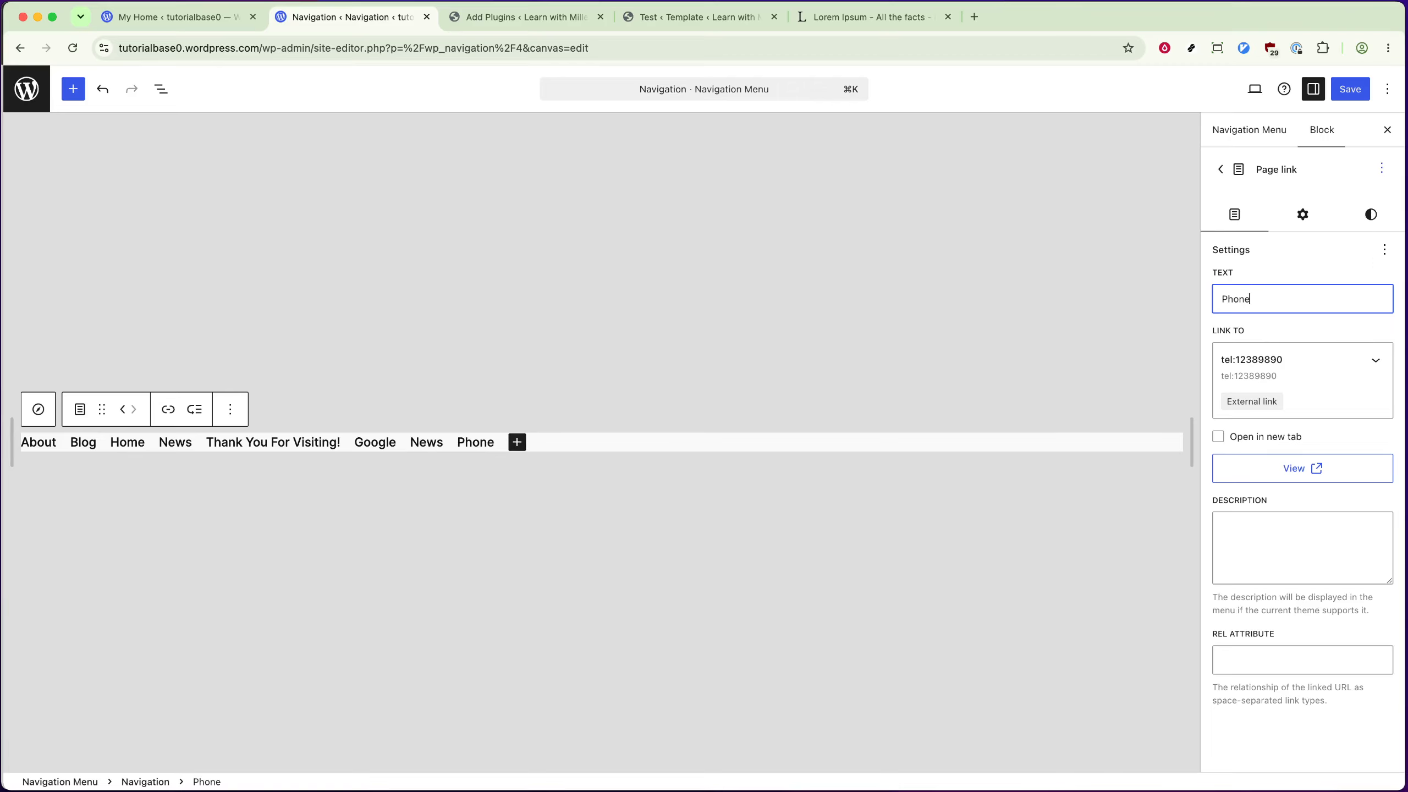
Set the phone link's text to "Call Us Support" and save the navigation menu.
{"action": "key", "text": "super+a"}
{"action": "type", "text": "Call Us Su"}
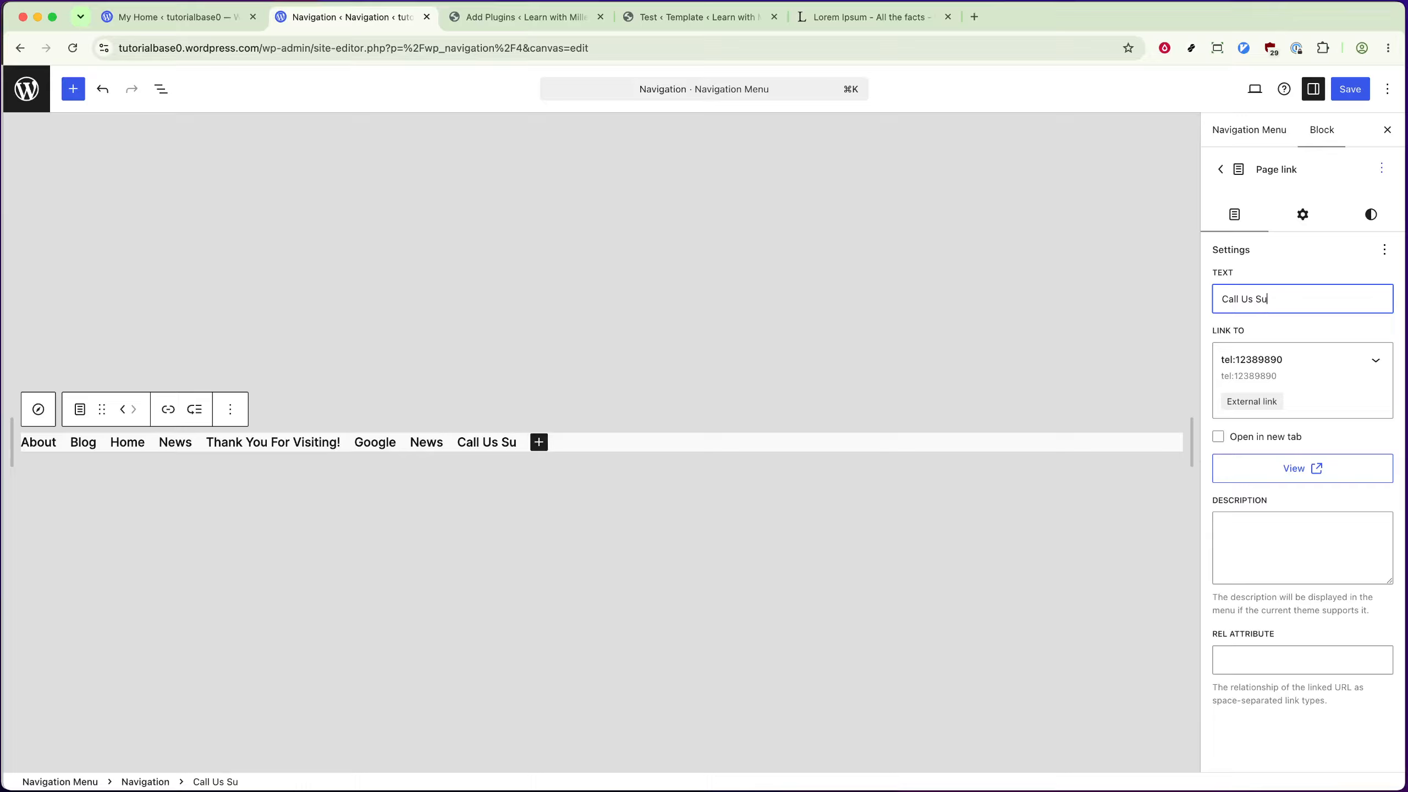
{"action": "type", "text": "pport"}
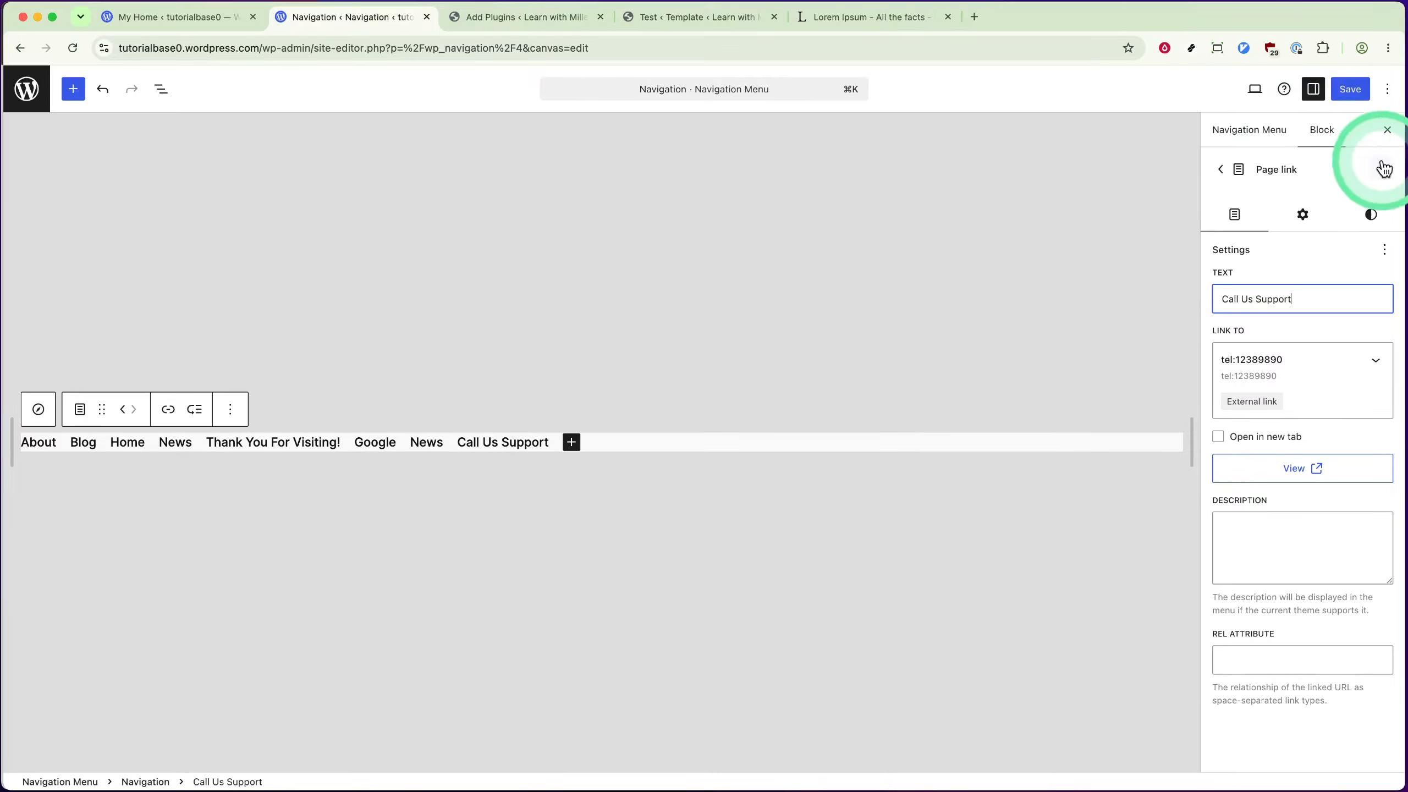
{"action": "left_click", "coordinate": [1349, 94]}
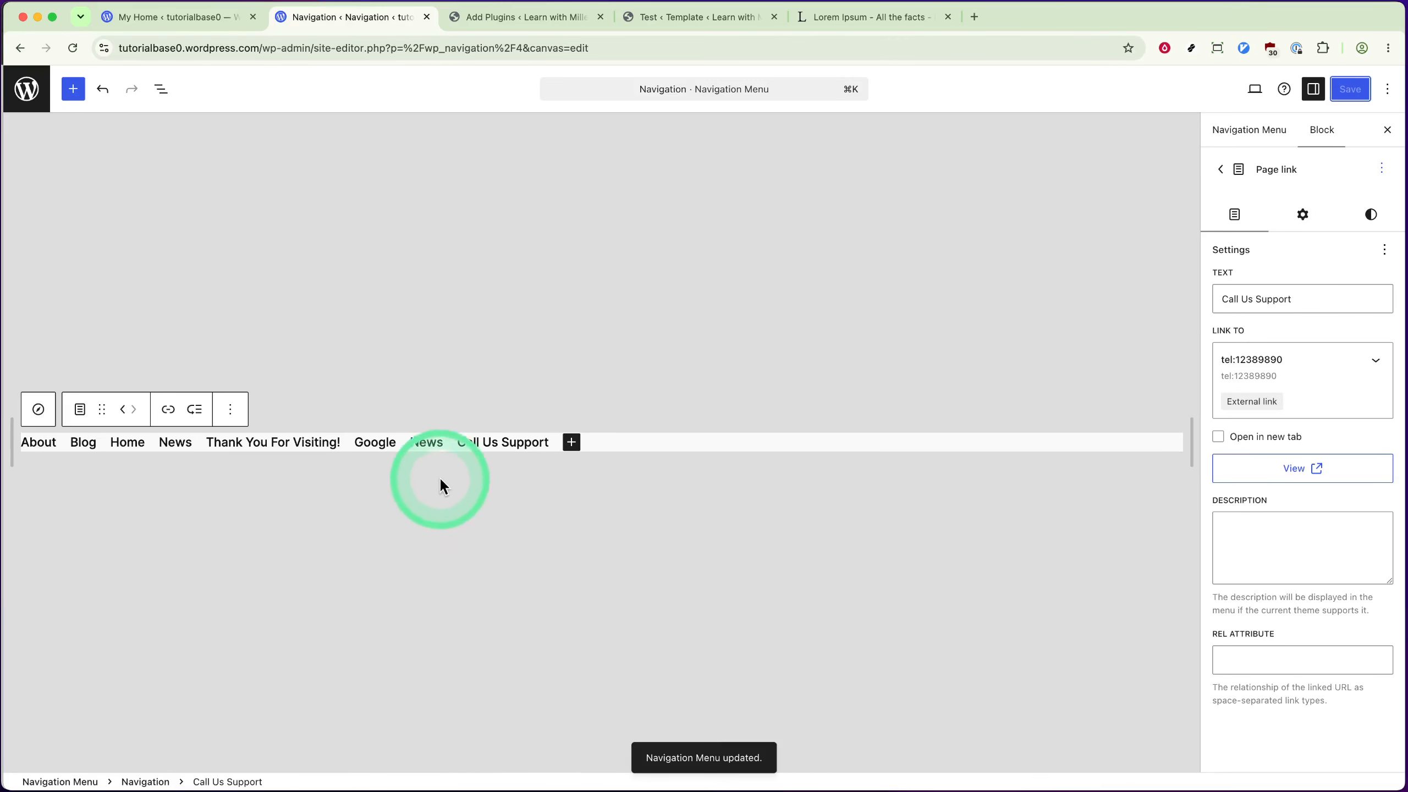
Delete the extra News link between Google and Call Us Support from the navigation menu.
{"action": "left_click", "coordinate": [430, 446]}
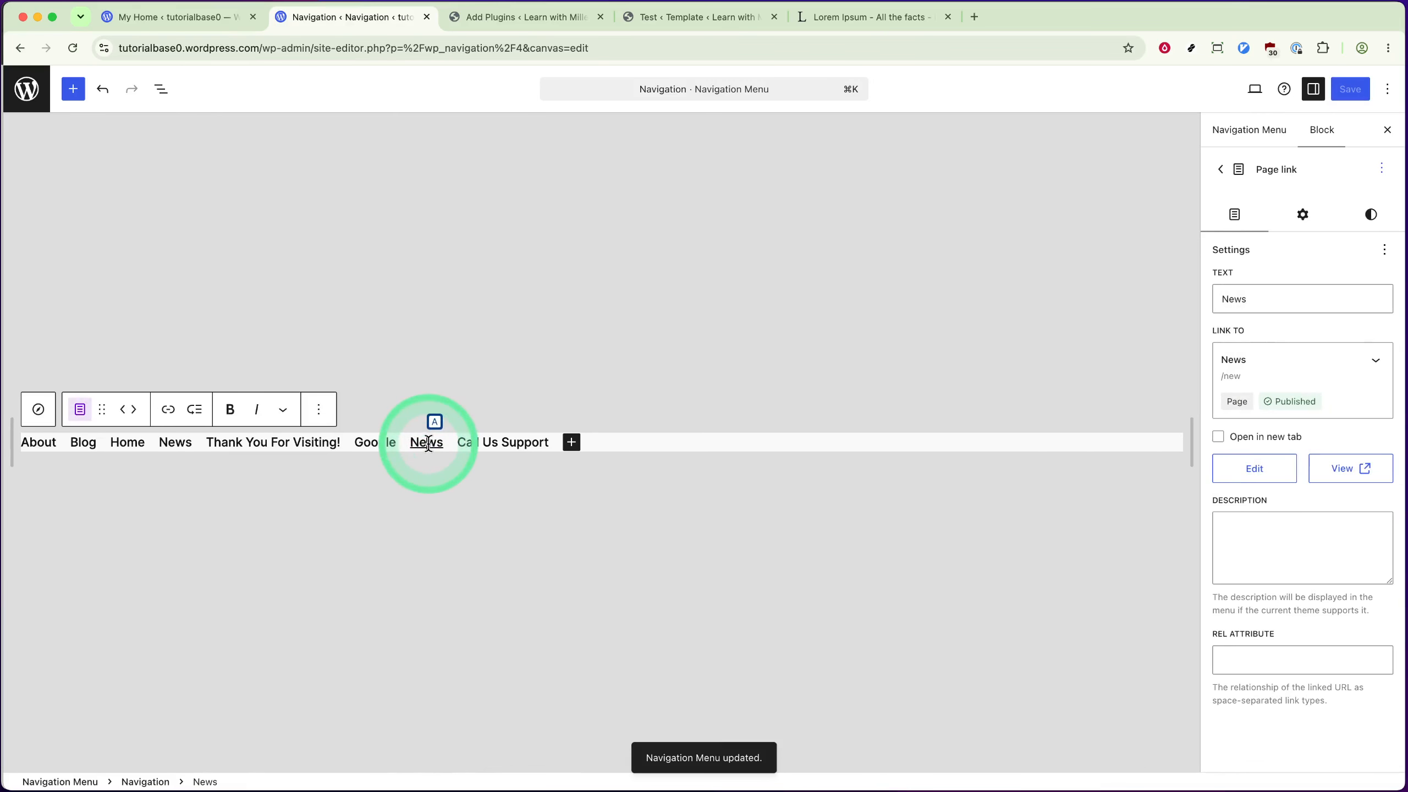
{"action": "left_click", "coordinate": [320, 411]}
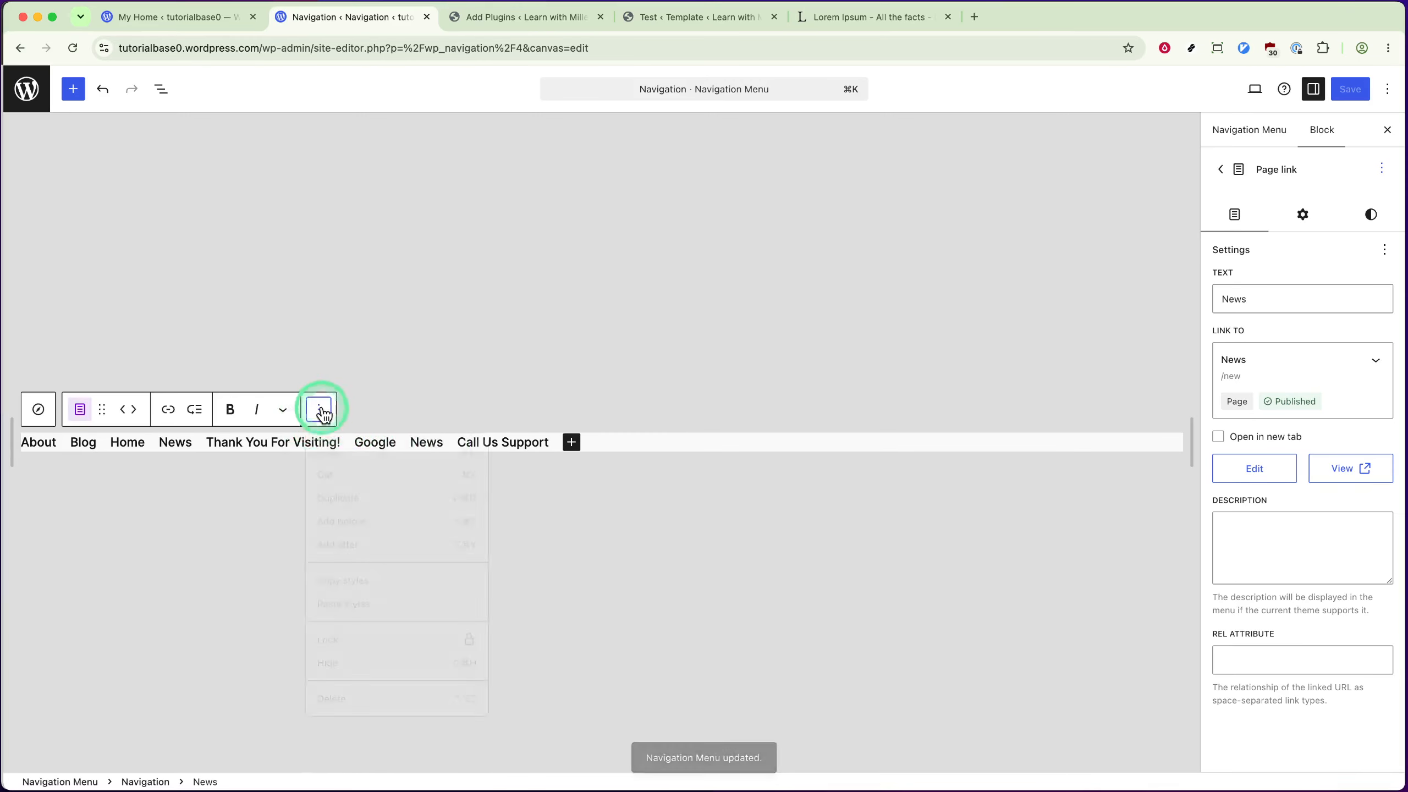
{"action": "left_click", "coordinate": [329, 700]}
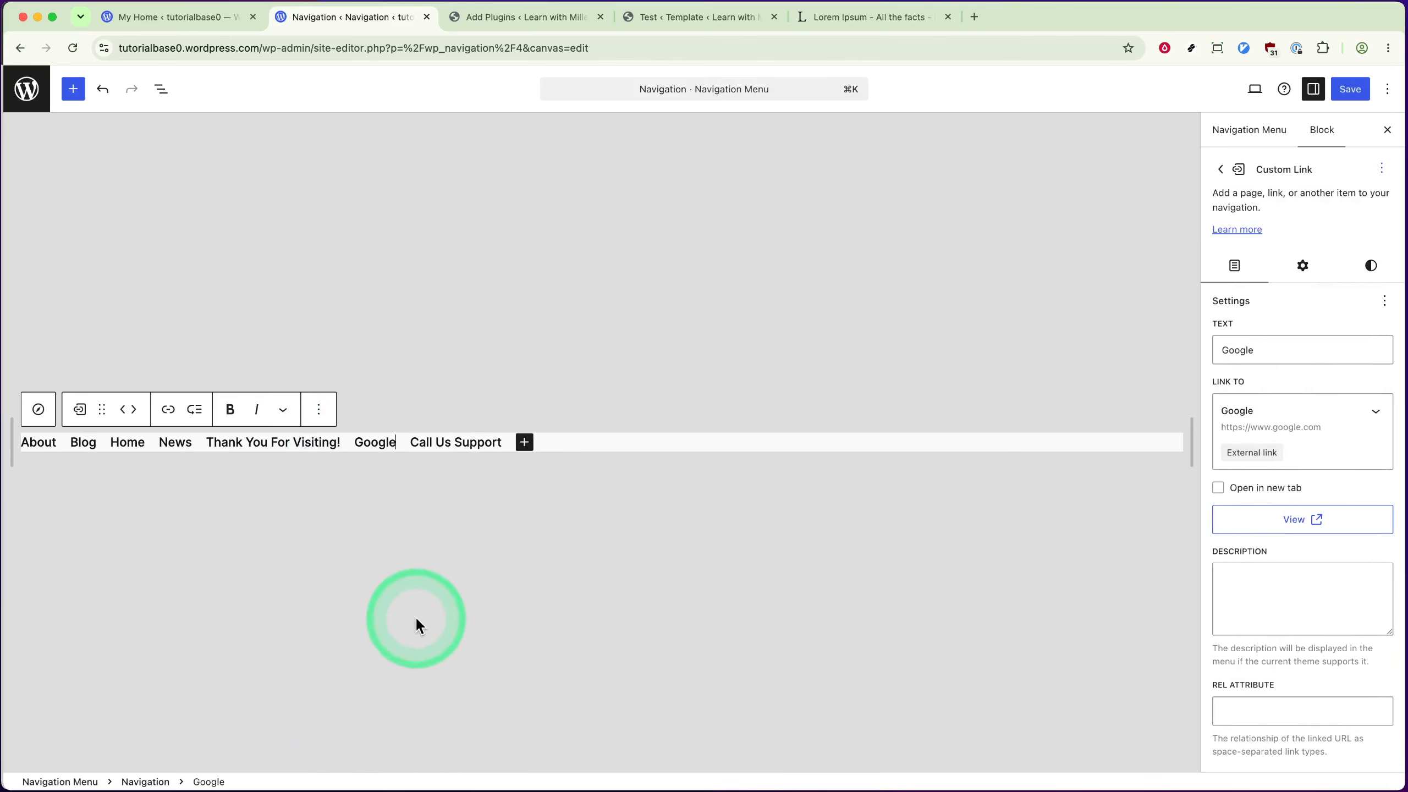